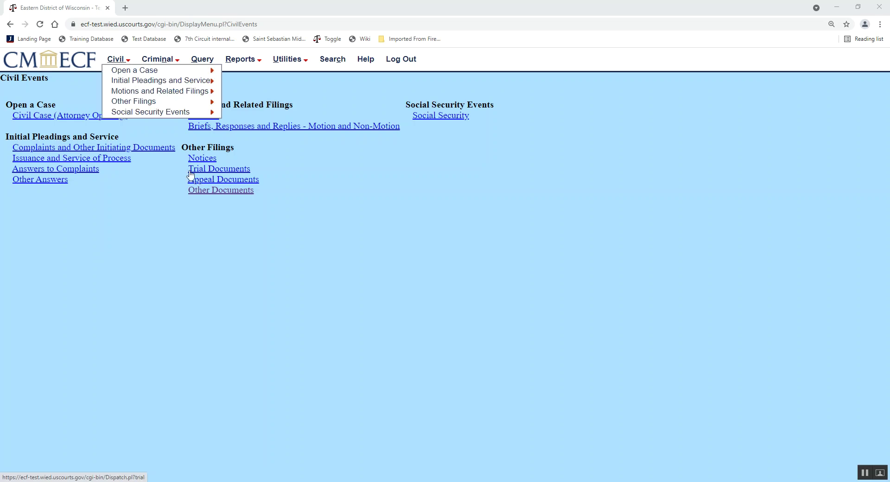
- Choose Affidavit from the civil Other Documents filing events and continue
left_click(212, 191)
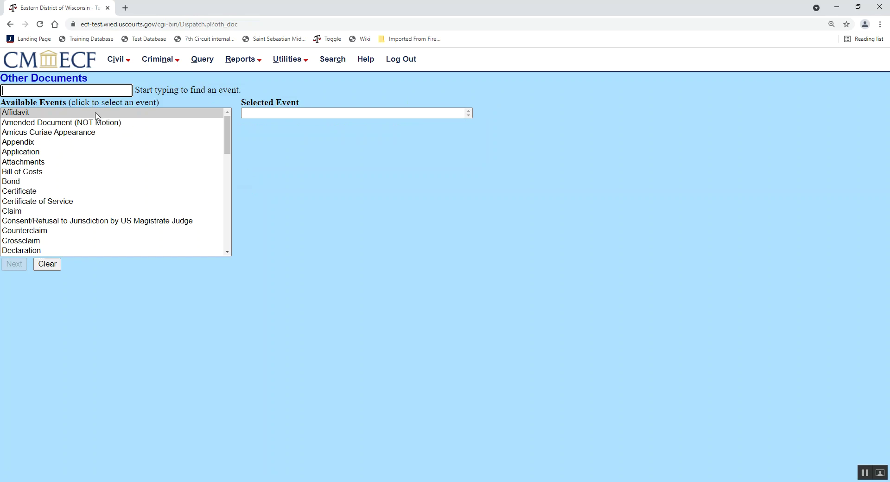
left_click(97, 116)
left_click(13, 265)
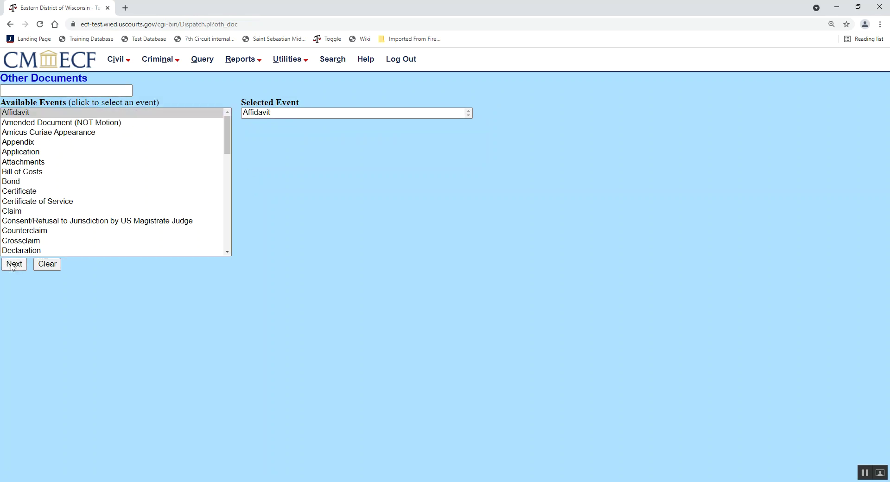
- Replace the case number with 20200, look up case 2:20-cv-200 and confirm it
type("2:08-cv-123")
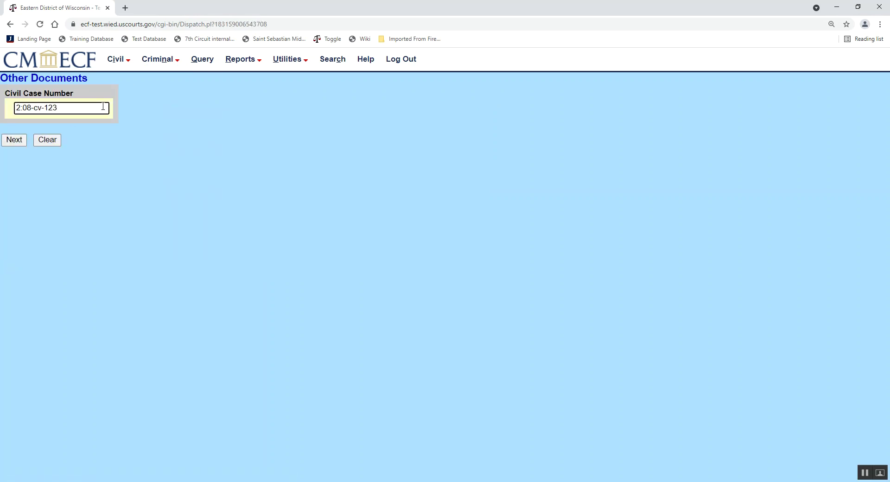
left_click_drag(82, 112, 2, 104)
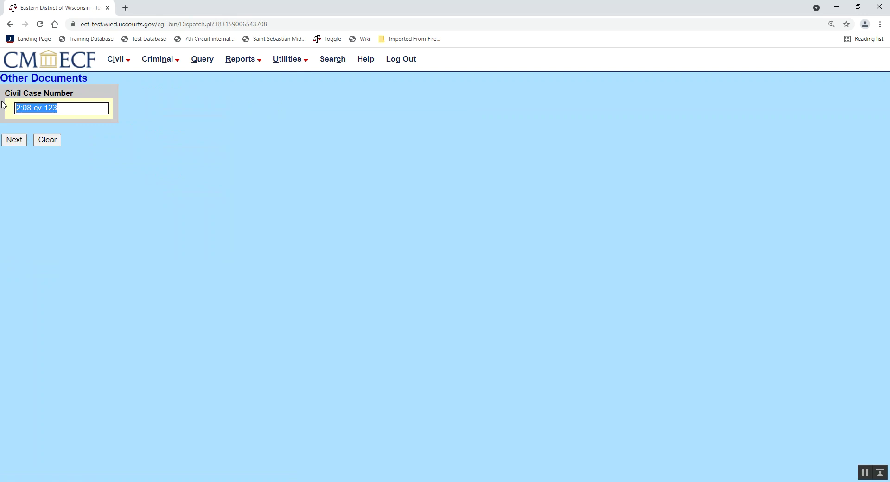
type("20200")
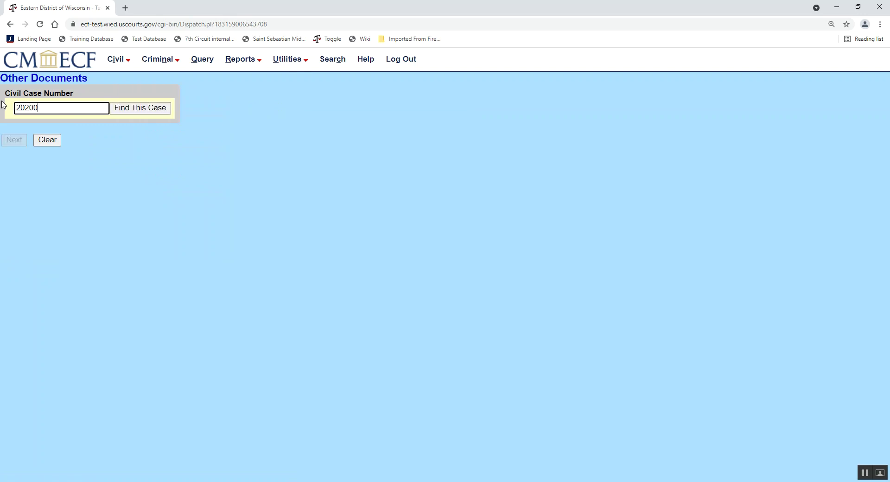
key("Return")
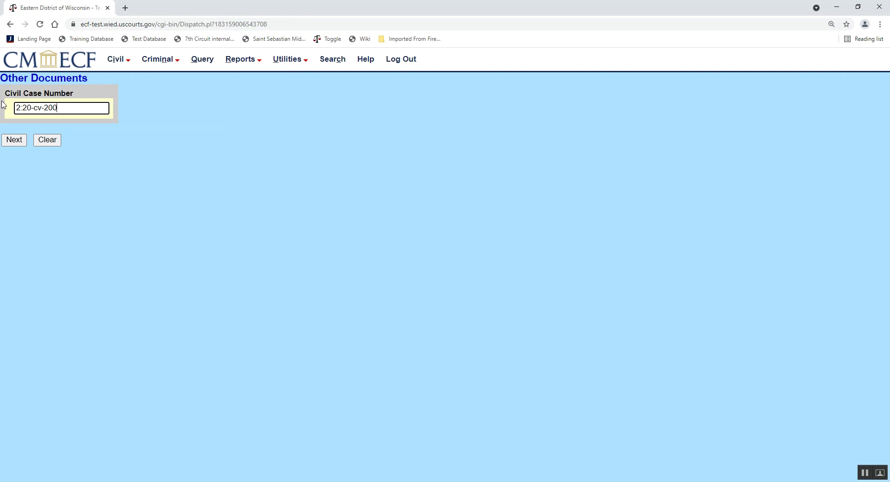
left_click(11, 140)
left_click(10, 124)
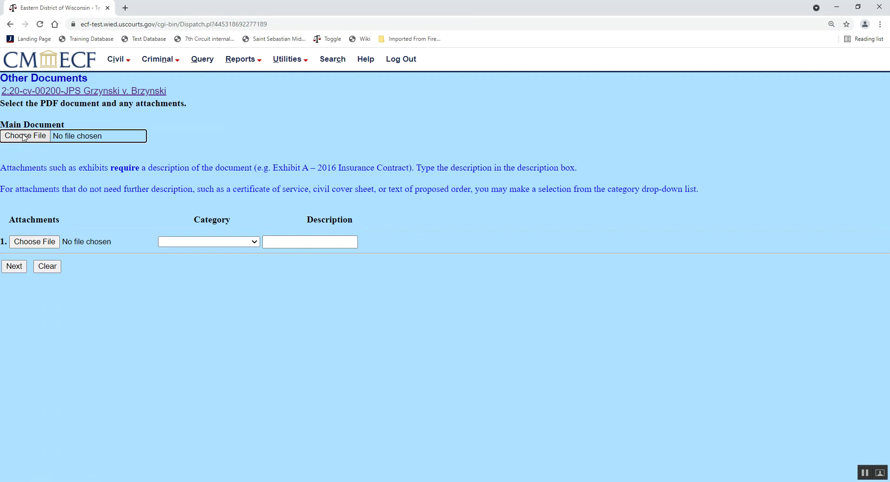
- Attach the affidavit PDF from Test Documents as the main document
left_click(24, 137)
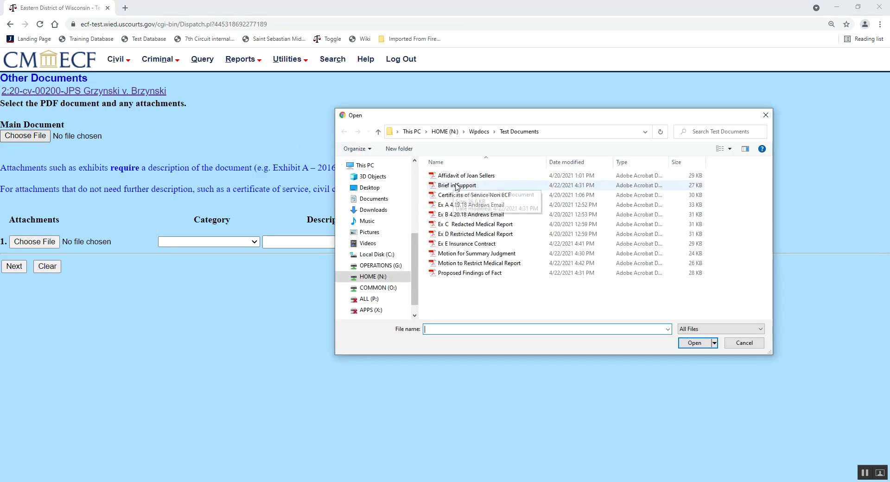
left_click(461, 176)
left_click(695, 343)
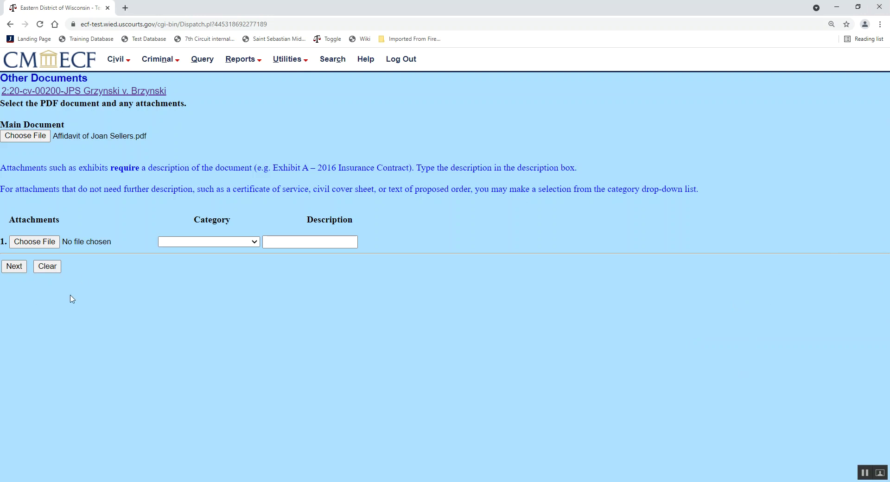
left_click(289, 242)
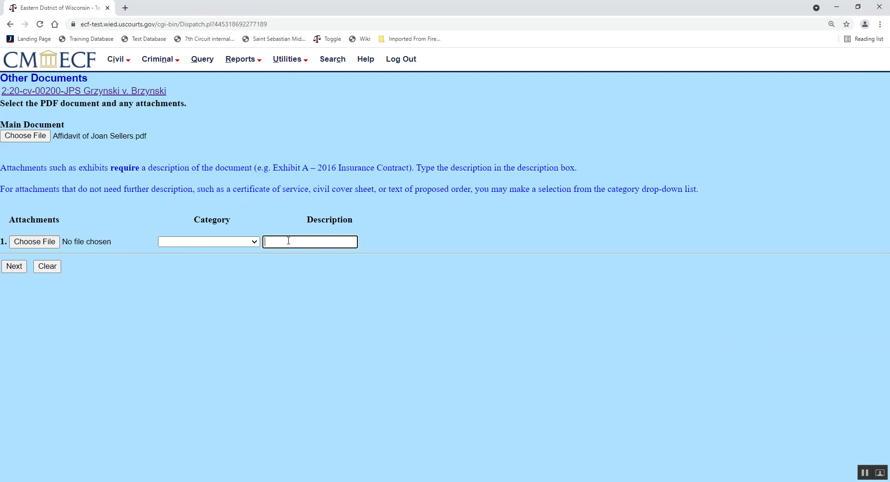
- Attach the Ex A 4.19.18 email PDF as uncategorised attachment 1, described as the Exhibit A 4/19/18 email
left_click(255, 243)
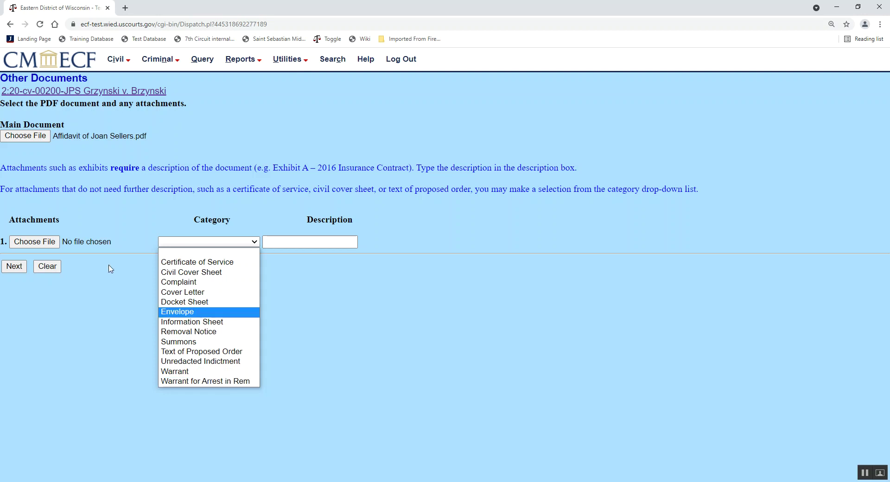
left_click(88, 207)
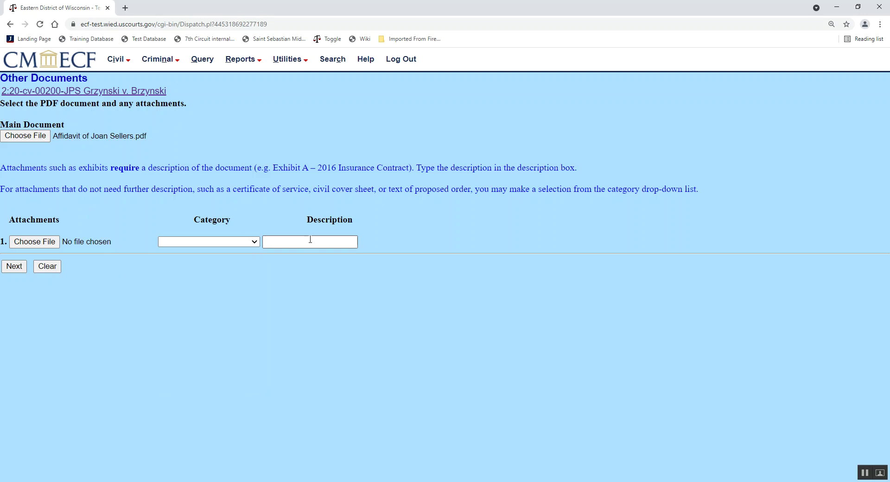
left_click(45, 243)
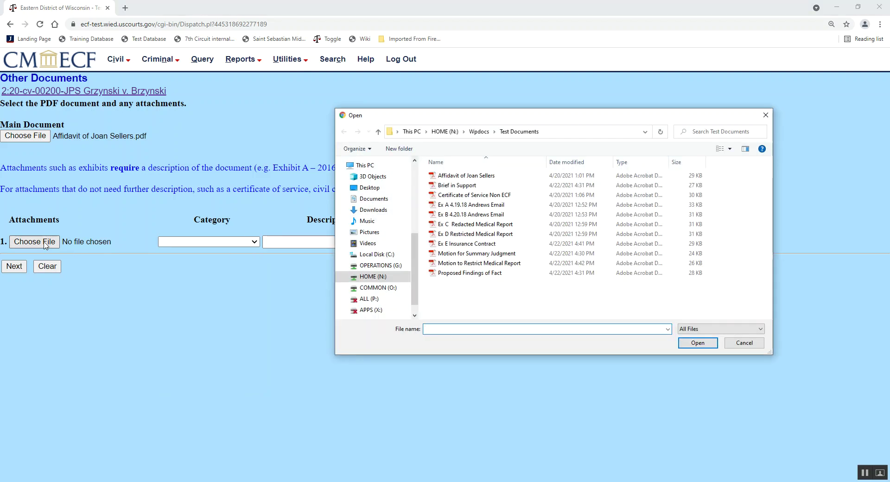
left_click(527, 207)
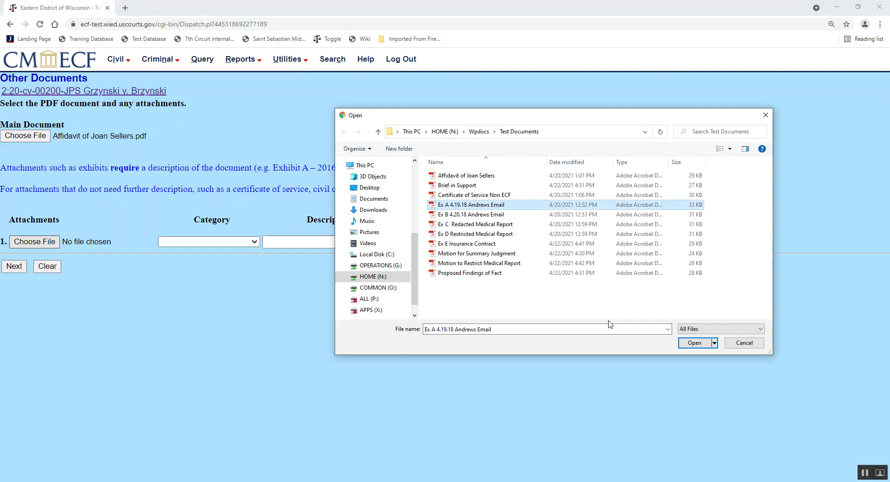
left_click(697, 348)
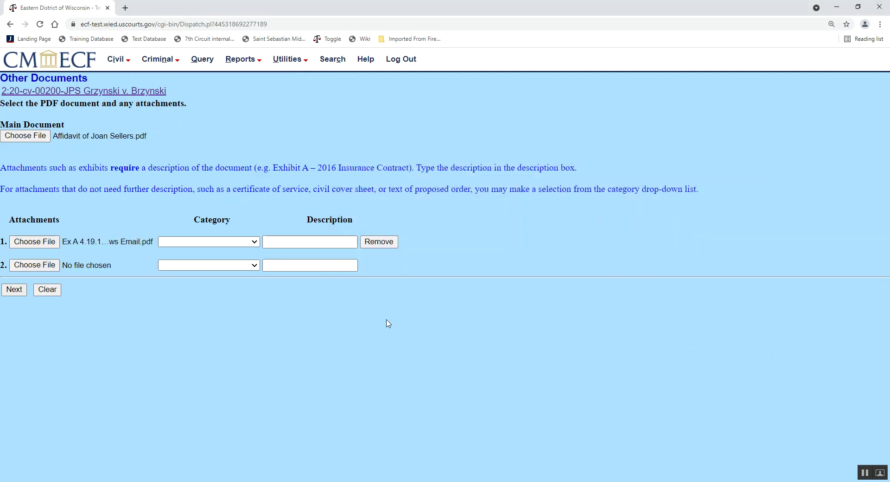
left_click(322, 246)
type("Ws")
key("BackSpace")
type("Ex A")
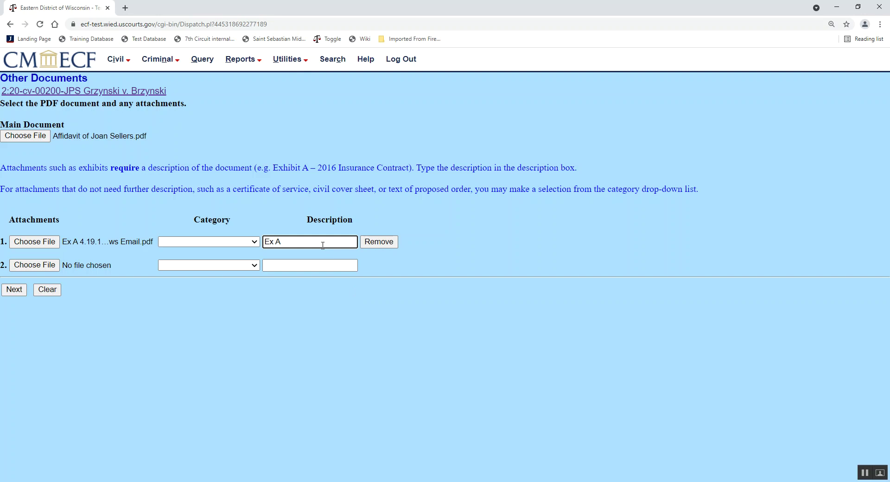
type(" - 4/19/18 Andrews Email")
left_click(36, 266)
- Attach the Ex B 4.20.18 emails PDF as attachment 2, described as the Exhibit B 4/20/18 emails
left_click(36, 266)
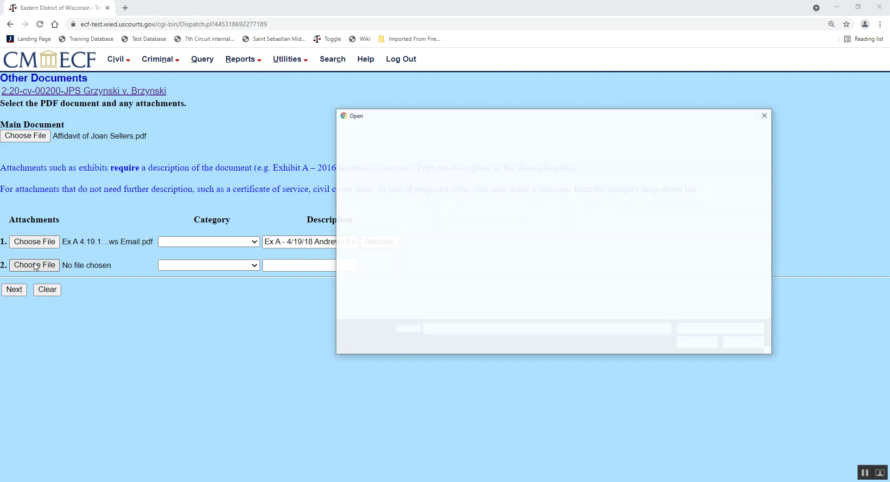
left_click(477, 214)
left_click(693, 343)
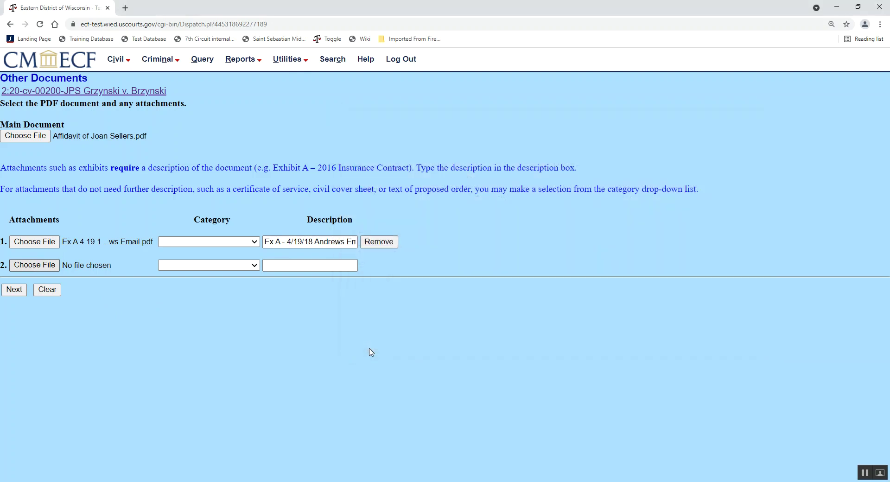
left_click(300, 266)
type("Ex B - 4/20/18 Andr")
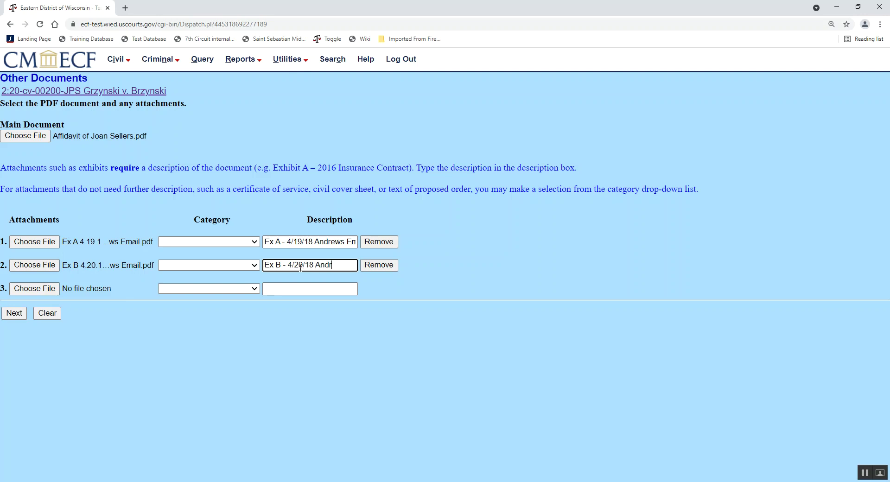
type("ews Emails")
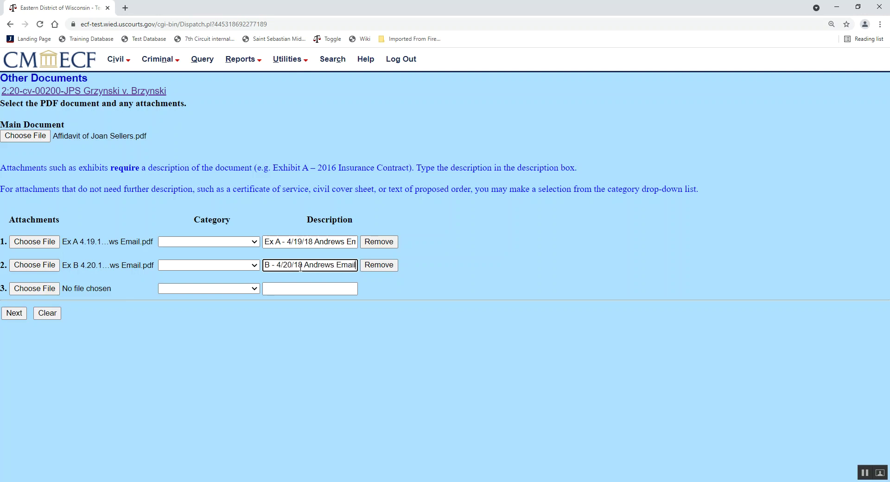
left_click(38, 295)
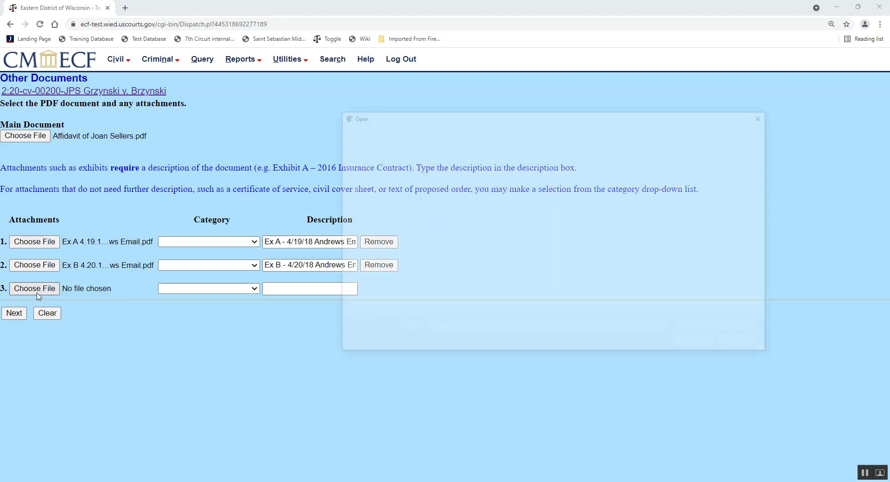
- Attach Ex C Redacted Medical Report as attachment 3, described 'Ex - Redacted Medical Report', and select the Ex D file
left_click(463, 225)
left_click(695, 343)
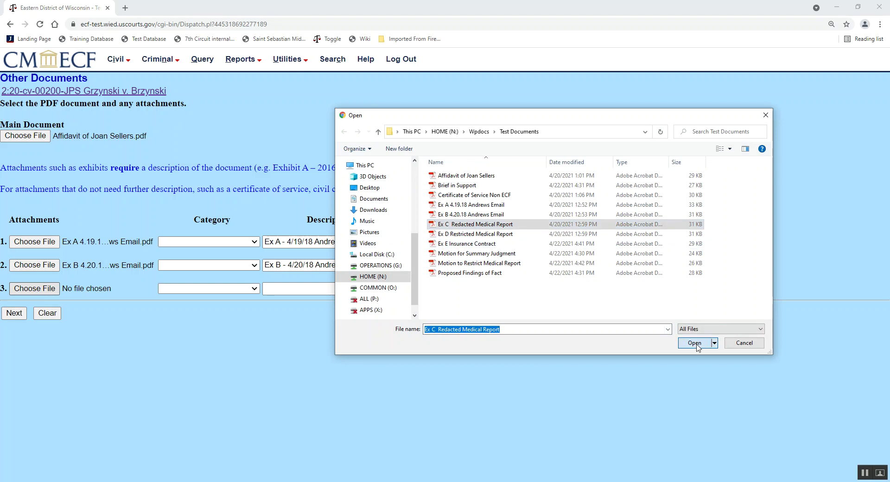
left_click(306, 290)
type("Ex - Re")
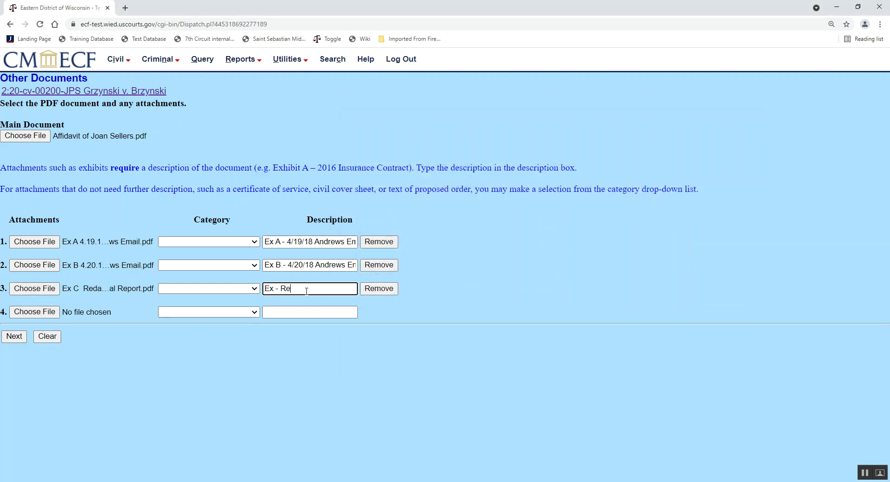
type("da cted Medical")
type("Report")
left_click(32, 314)
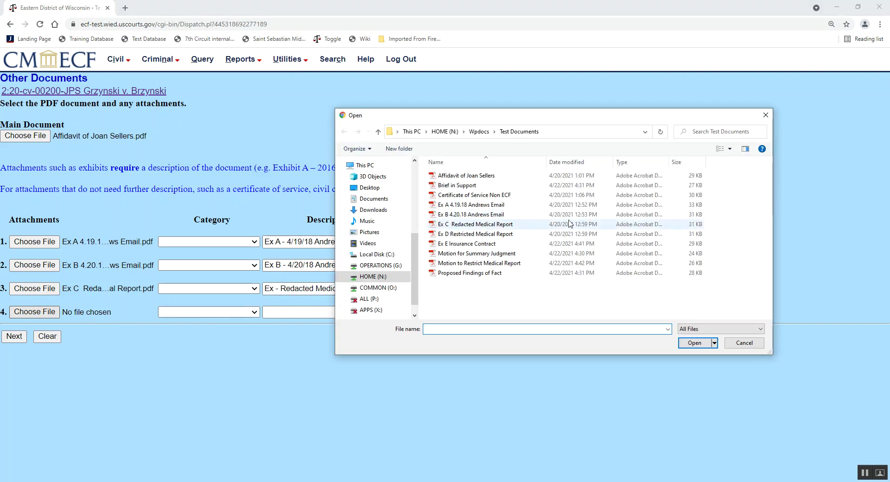
left_click(487, 234)
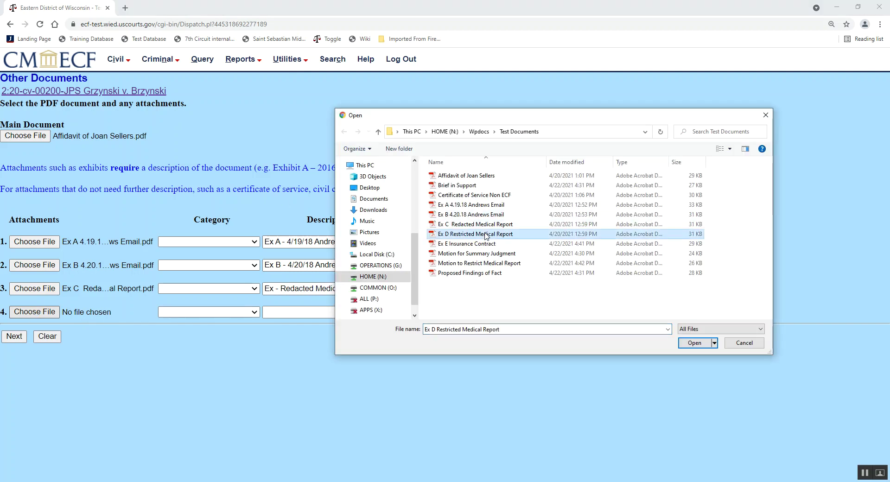
- Attach Ex D as attachment 4 described 'Ex D - Restricted Medical Report', and correct Ex C's description
left_click(697, 344)
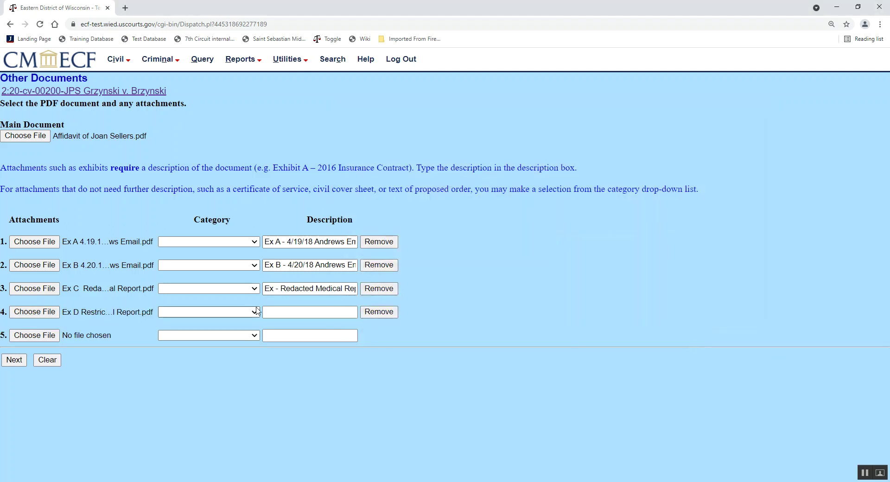
left_click(278, 290)
type("C")
left_click(273, 310)
type("Ex D - Restricted Medical Re")
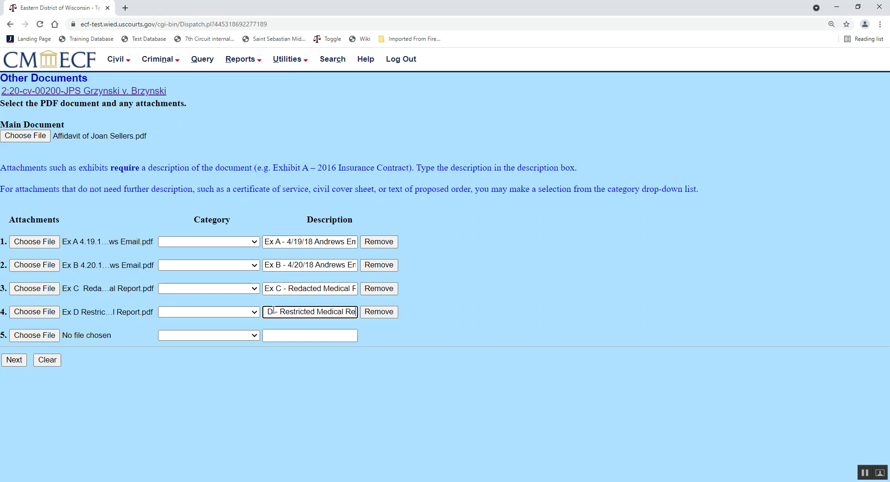
type("port")
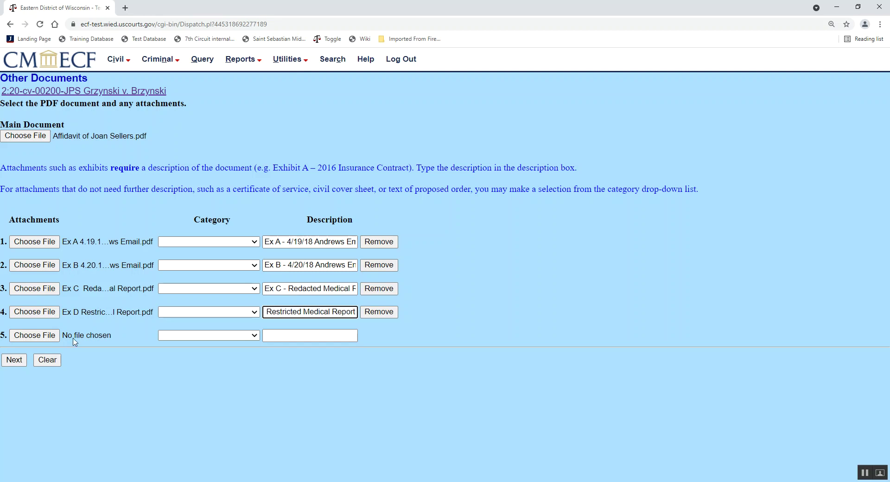
- Attach the Ex E Insurance Contract file as attachment 5, described 'Ex E - Insurance Contrac'
left_click(38, 340)
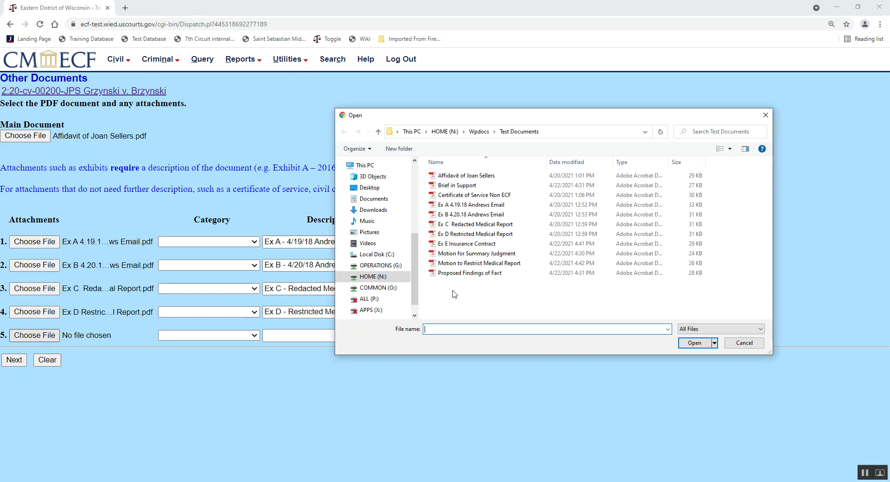
left_click(454, 246)
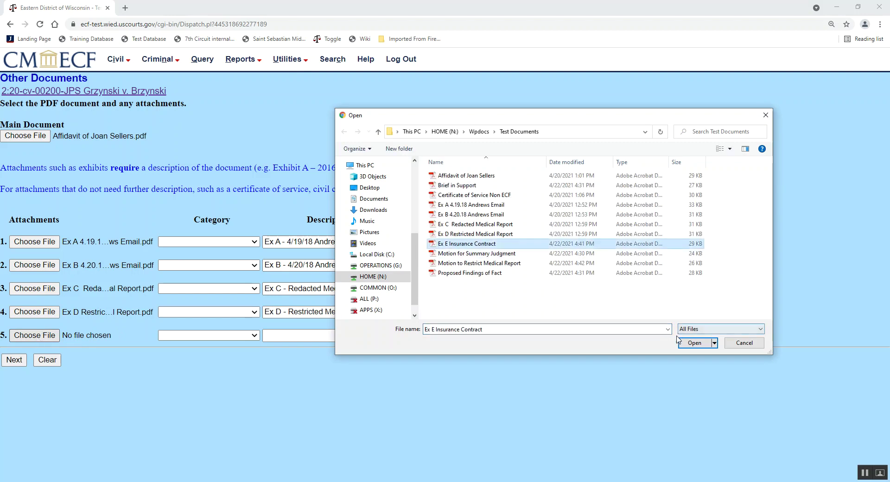
left_click(693, 343)
left_click(332, 334)
type("Ex ")
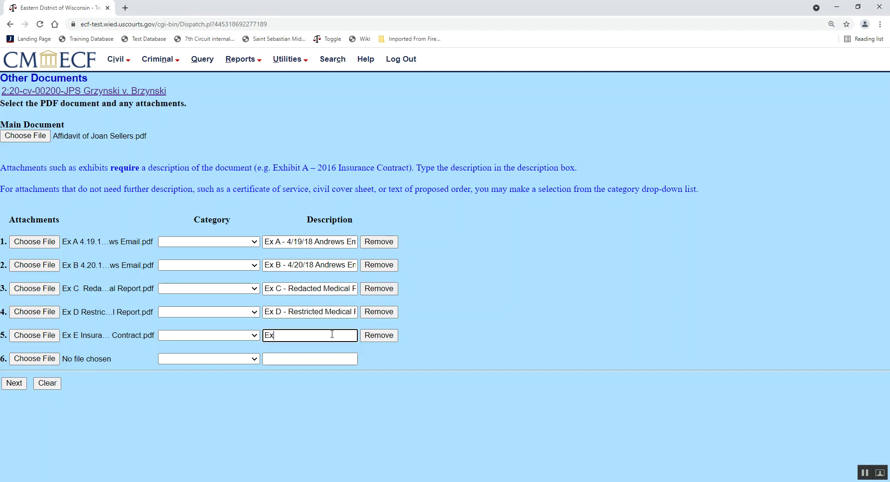
type("E - Insurance Contract")
- Attach Certificate of Service Non ECF as attachment 6, categorised Certificate of Service, and submit the attachments
left_click(49, 365)
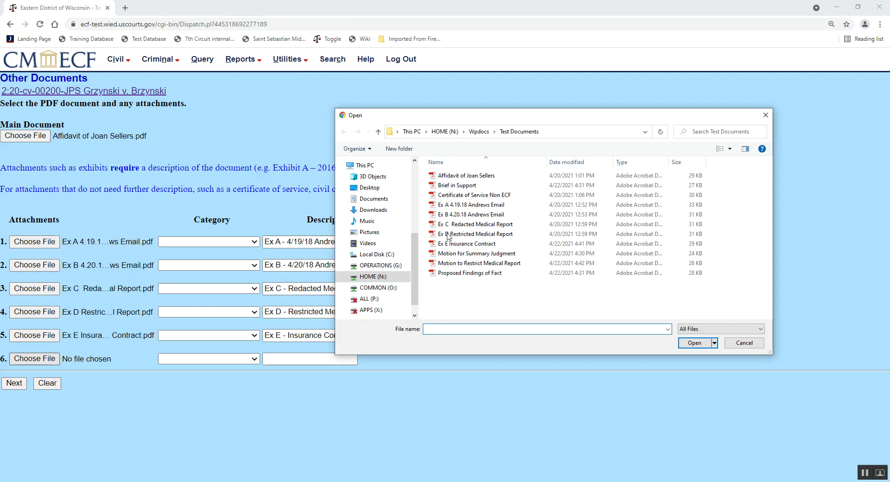
left_click(453, 196)
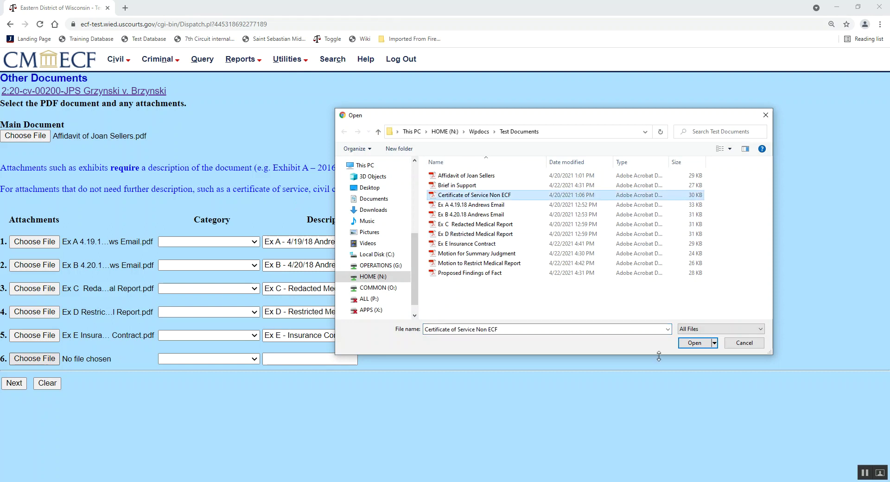
left_click(691, 344)
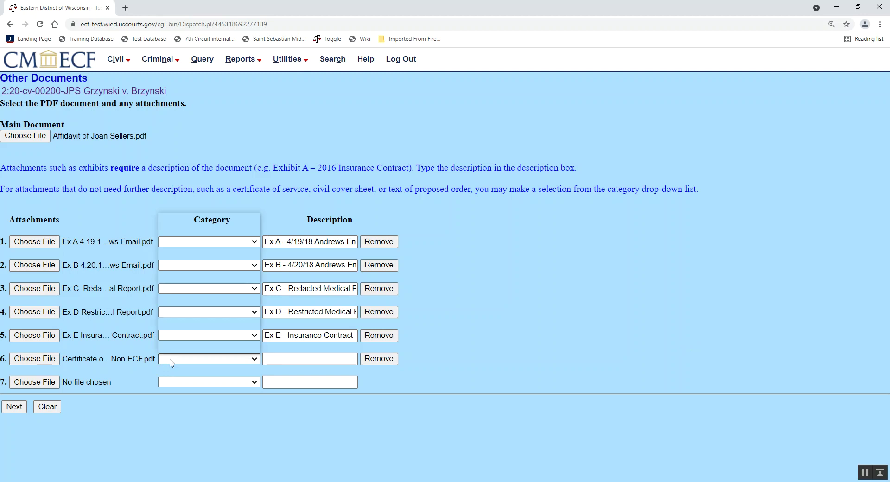
left_click(171, 362)
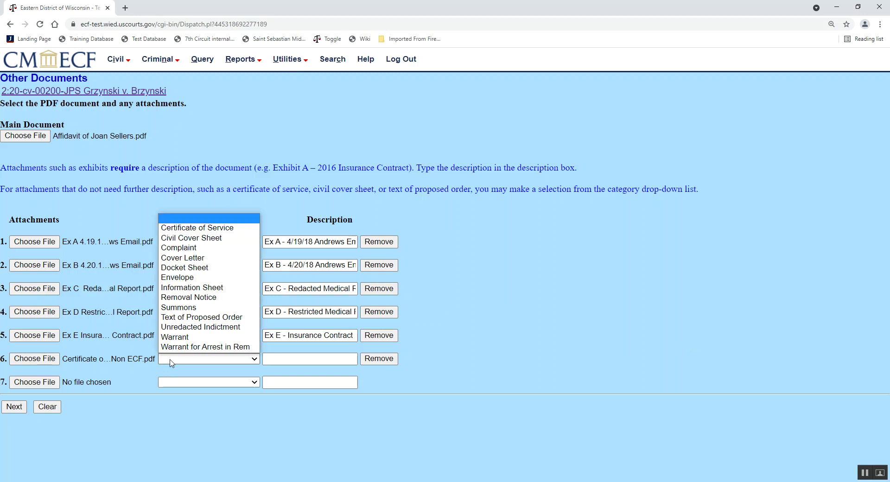
left_click(176, 232)
left_click(317, 362)
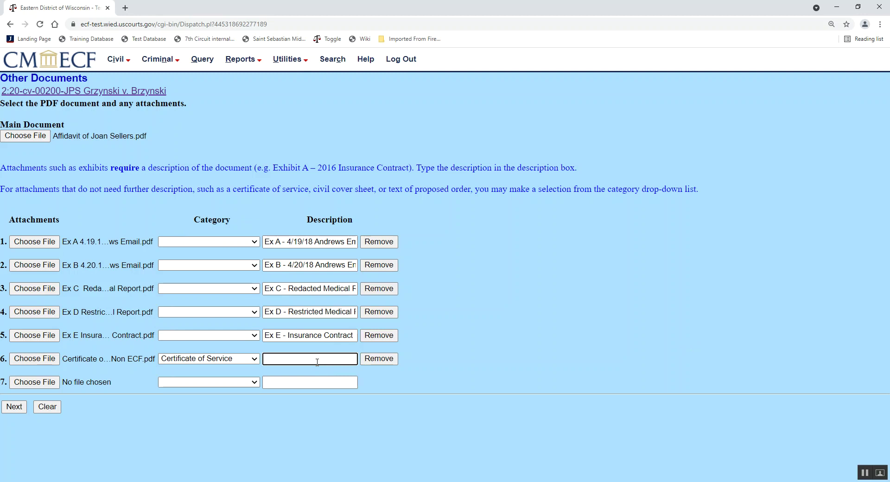
left_click(15, 408)
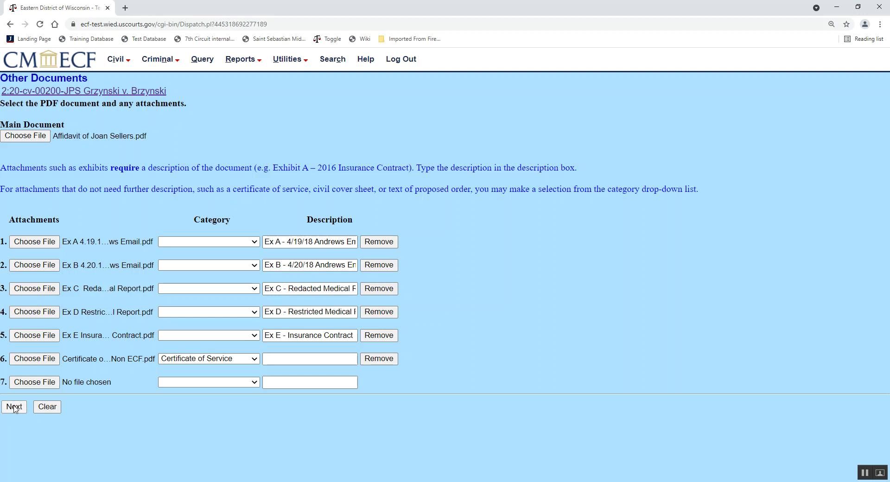
left_click(15, 408)
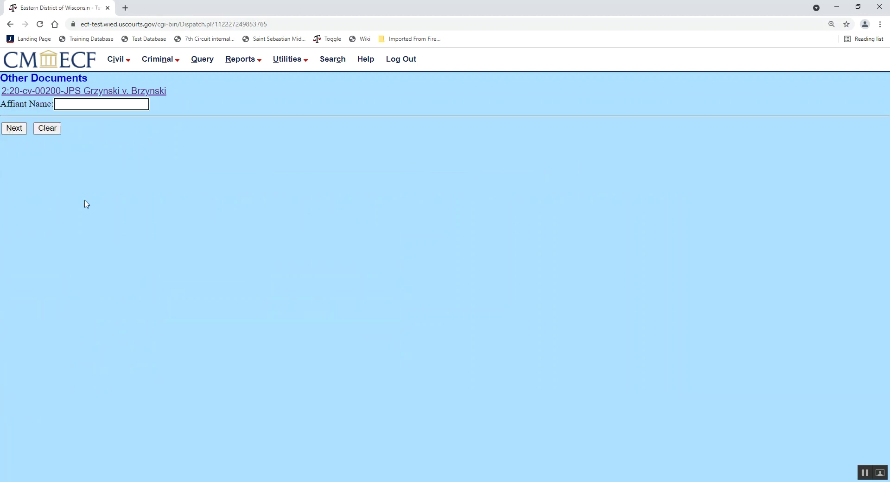
- Enter the affiant's name and mark the filing as restricted to case participants
left_click(20, 131)
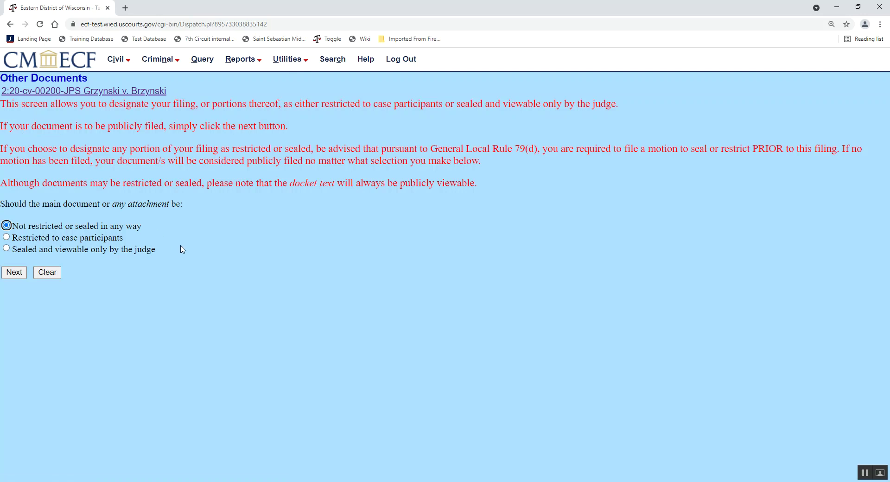
left_click(7, 238)
left_click(12, 274)
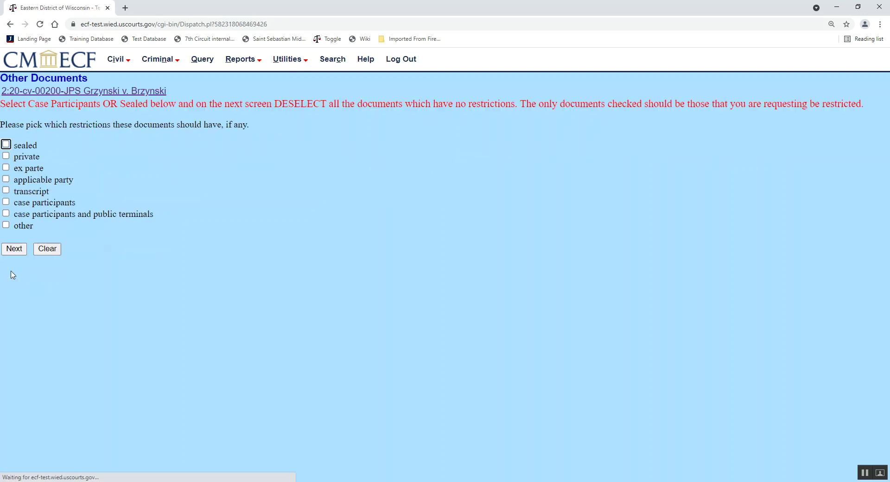
- Apply the case participants restriction, unticking the affidavit and Exhibits A, B, C, E and the certificate of service
left_click(5, 202)
left_click(10, 251)
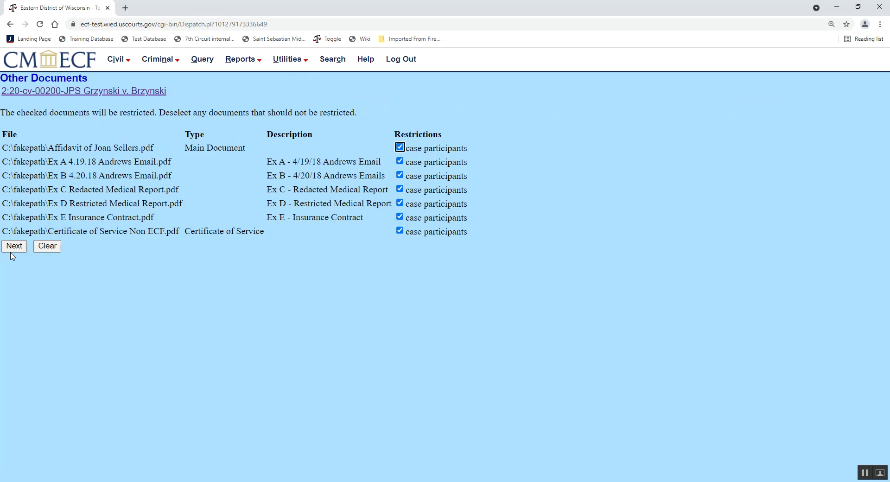
left_click(400, 147)
left_click(399, 161)
left_click(400, 175)
left_click(399, 189)
left_click(400, 217)
left_click(400, 230)
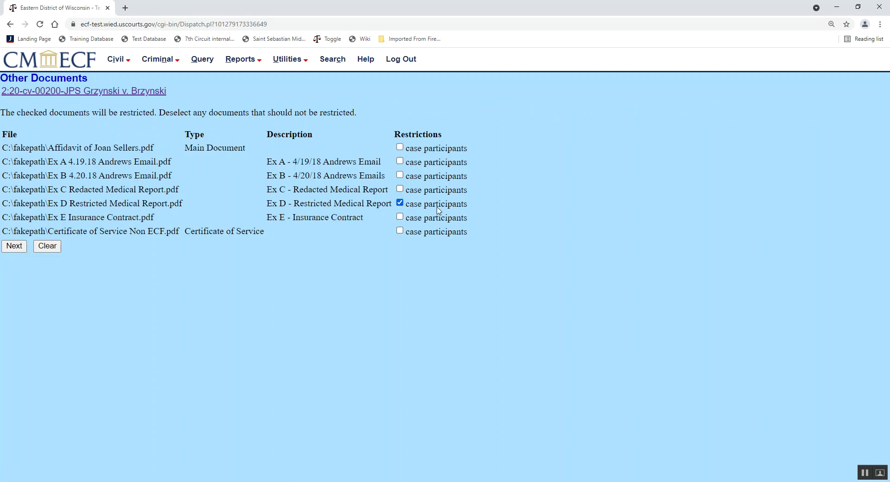
left_click(17, 249)
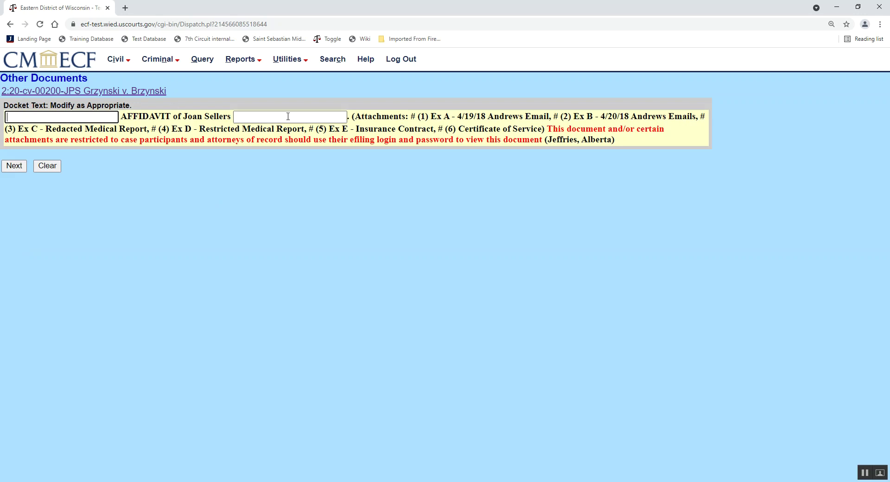
- Enter 'Second' and 'in Support of the Motion for Summary Judgment' as the docket text, and accept it
type("Second")
left_click(282, 115)
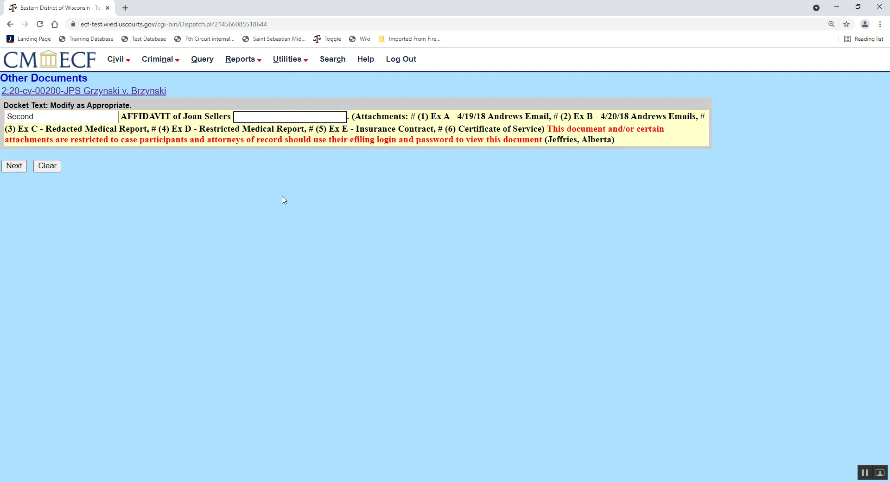
type("in Support of the Motion for Su")
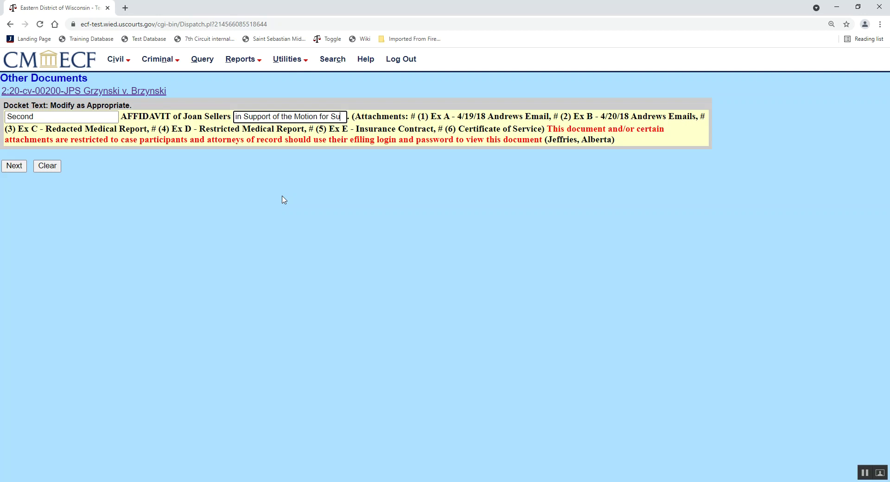
type("mmary Judgment")
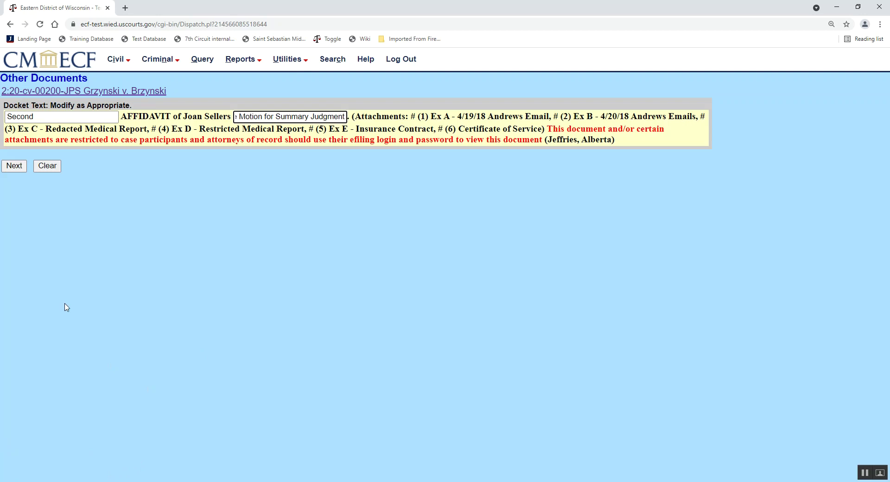
left_click(13, 166)
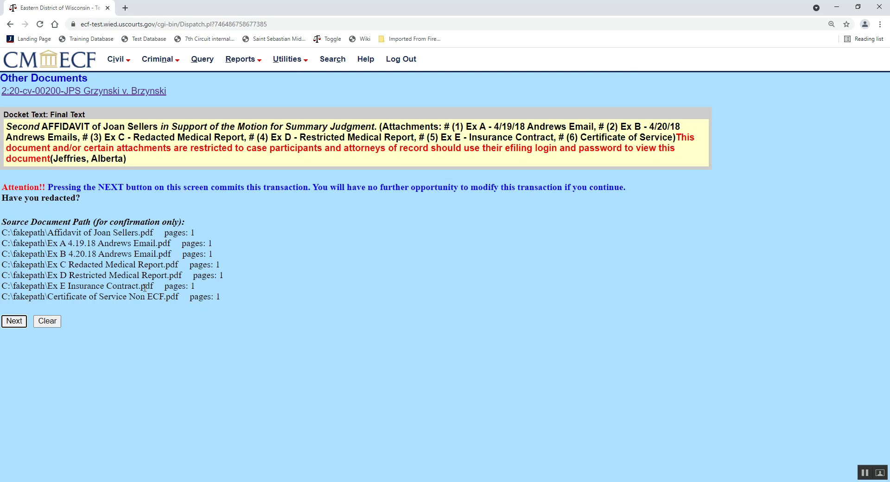
- Submit the transaction from the final docket text page, listing seven one-page PDFs
left_click(16, 323)
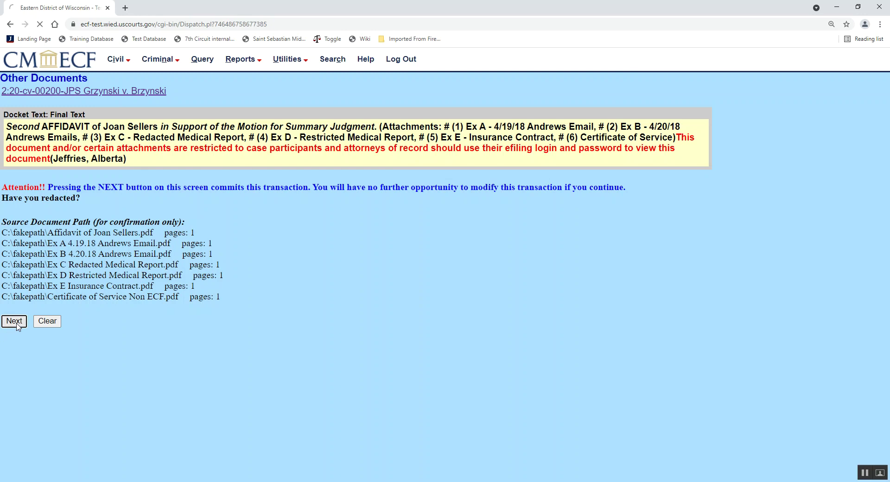